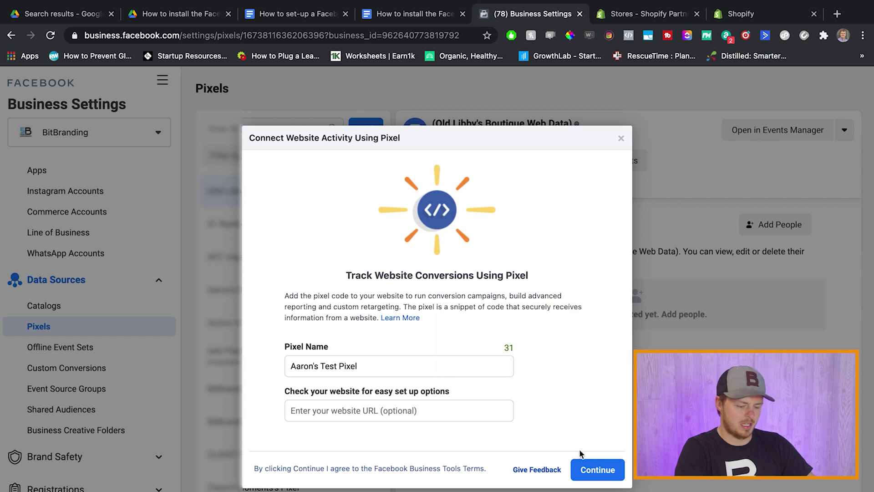
- Create the named pixel and start its setup using a partner integration with Shopify
left_click(589, 466)
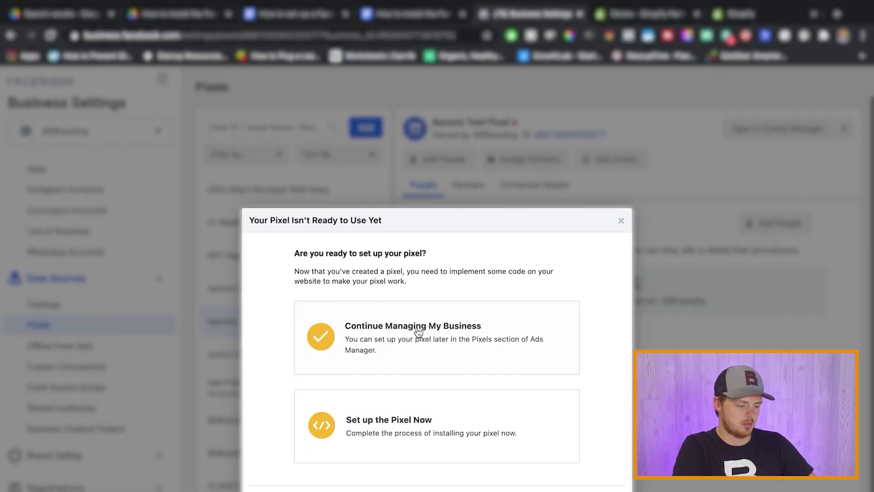
left_click(440, 428)
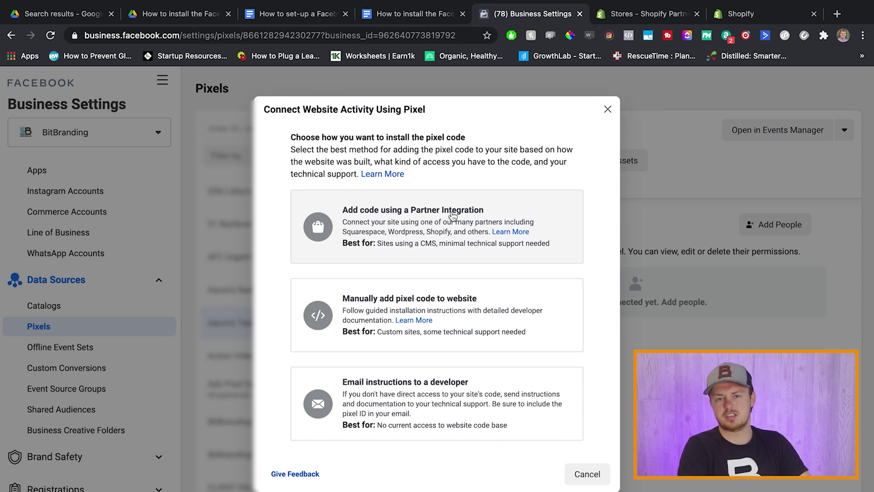
left_click(444, 208)
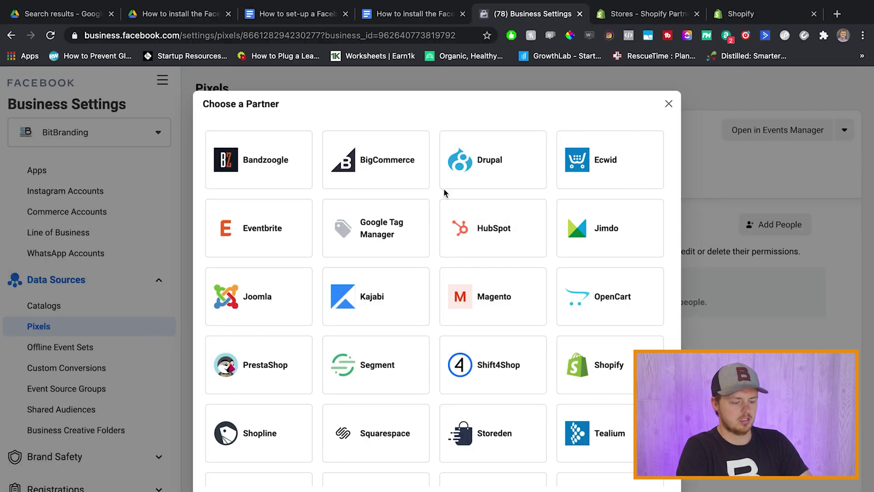
left_click(590, 371)
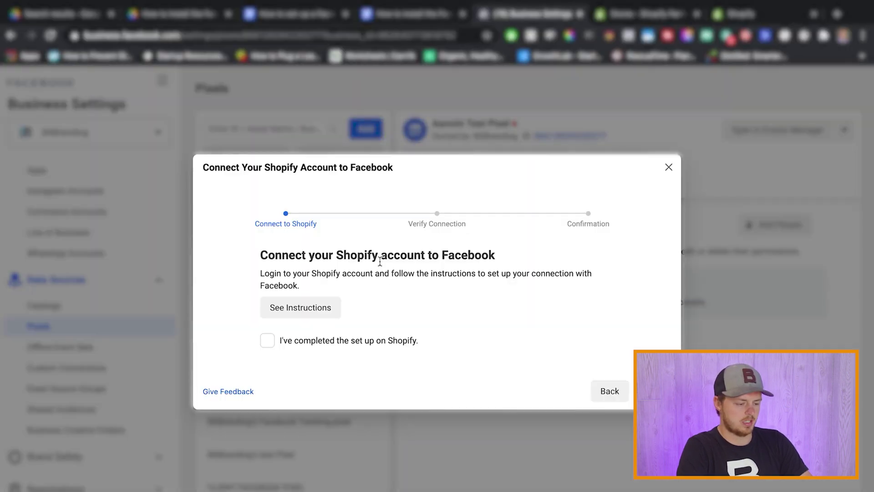
- Open the Shopify connection instructions separately and mark the Shopify setup as completed in the connection dialog
left_click(321, 305)
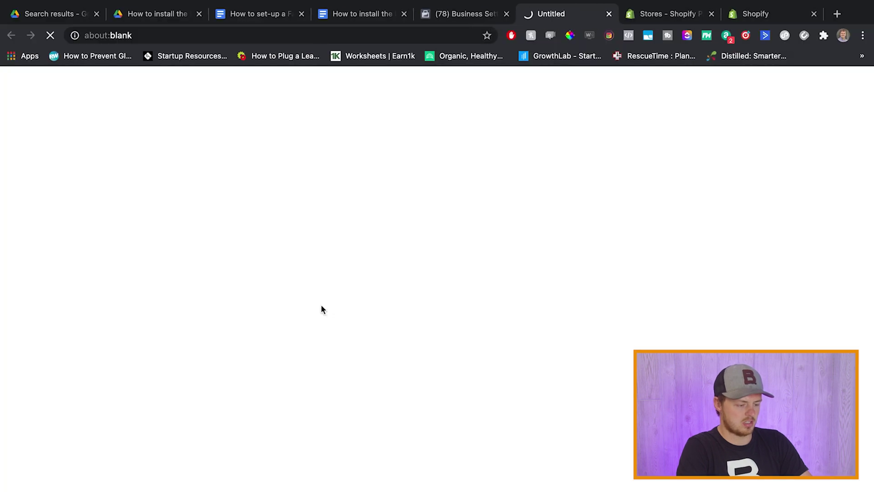
left_click(483, 15)
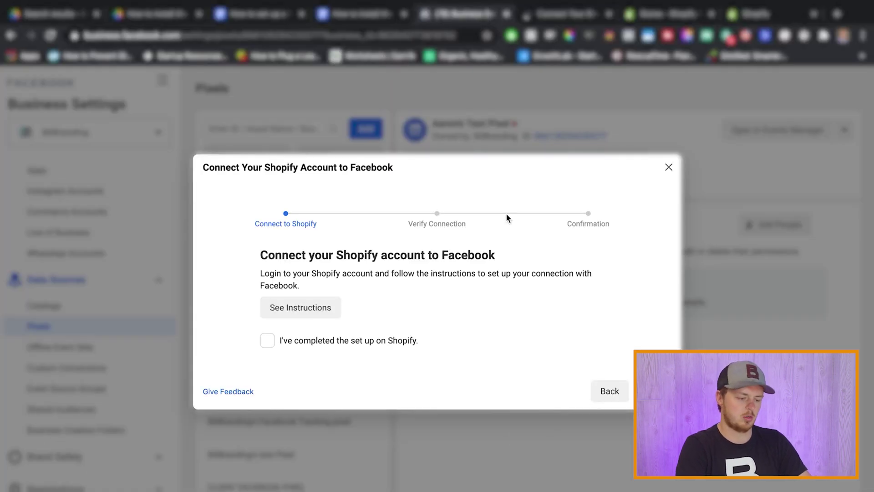
left_click(266, 341)
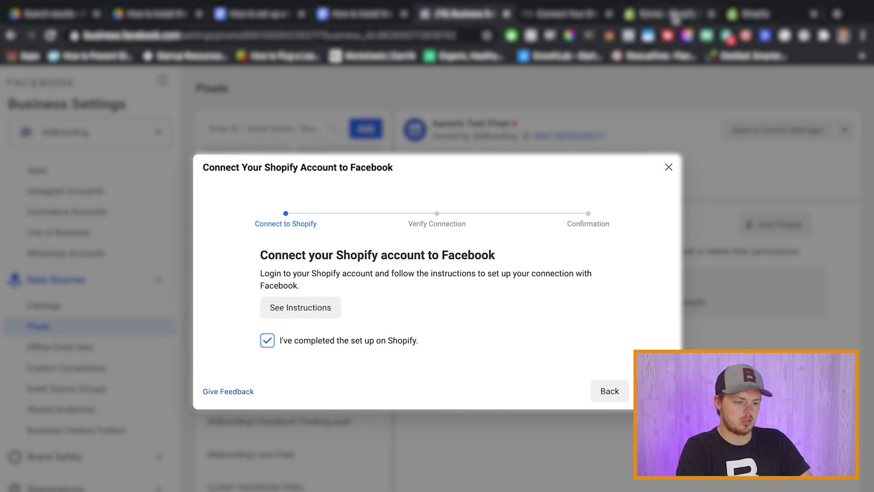
- Switch to the Shopify admin, open the online store's preferences and start the Facebook Pixel setup there
left_click(754, 15)
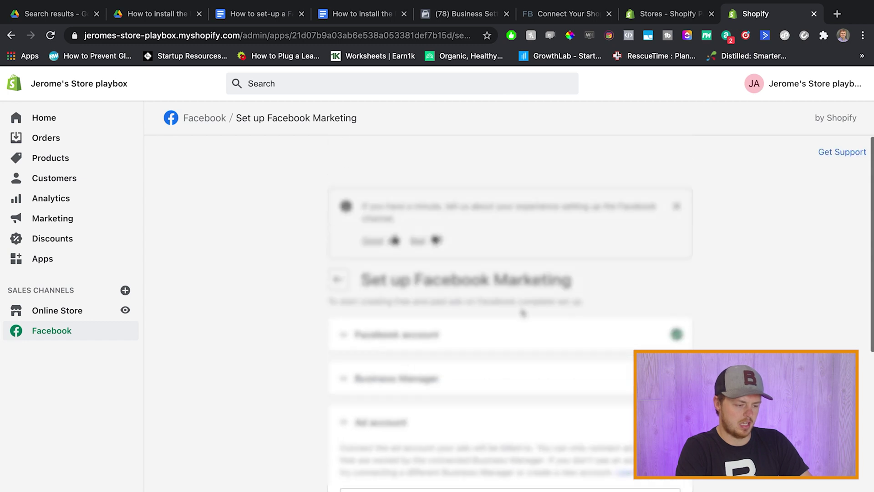
right_click(11, 40)
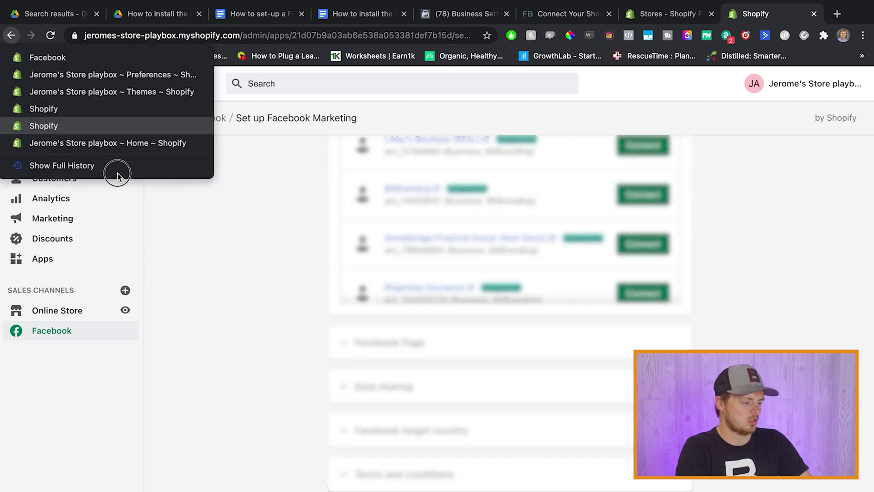
left_click(231, 238)
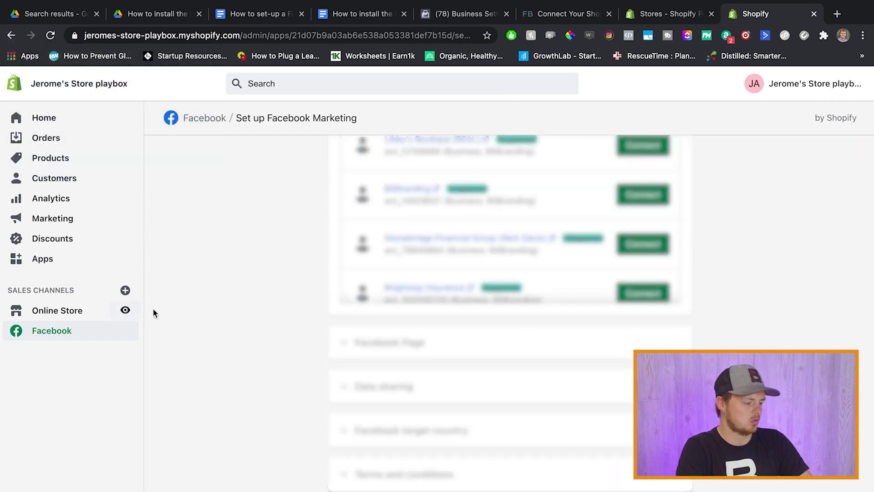
left_click(87, 91)
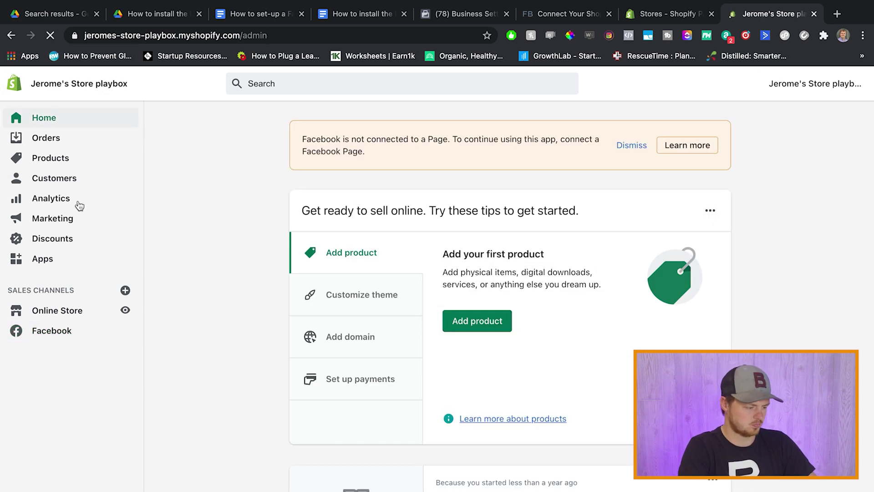
left_click(83, 311)
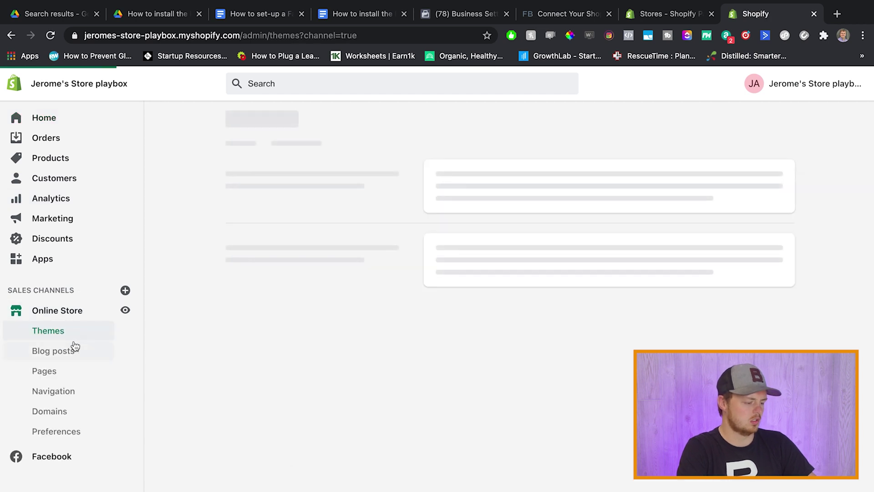
left_click(61, 435)
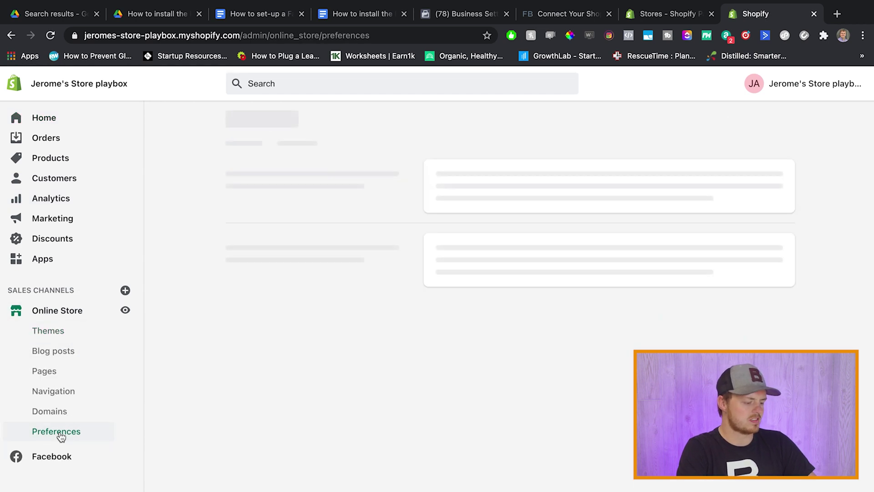
scroll(438, 250, "down", 10)
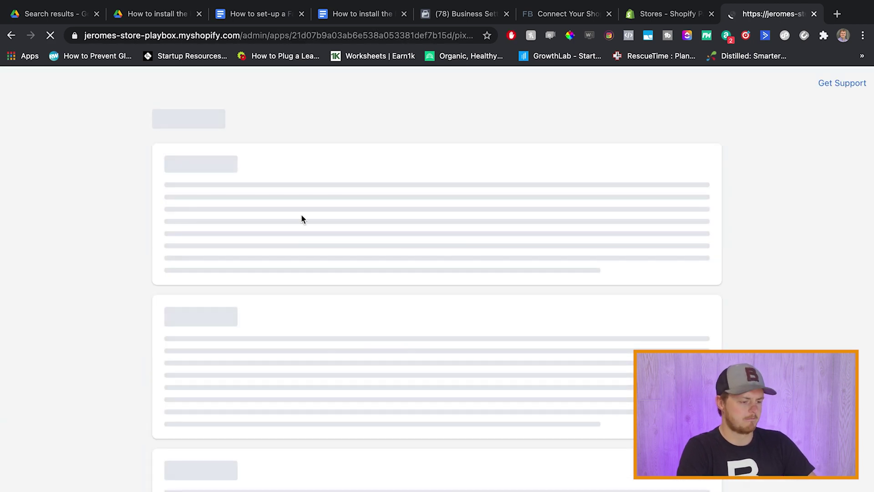
- Find the Aaron's Real Estate ad account in the Facebook Marketing setup and start connecting it
scroll(469, 269, "up", 5)
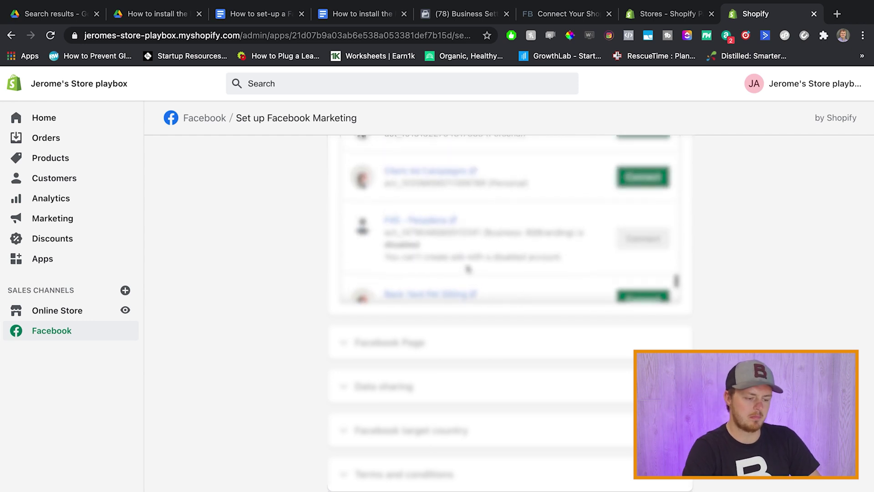
scroll(468, 269, "up", 10)
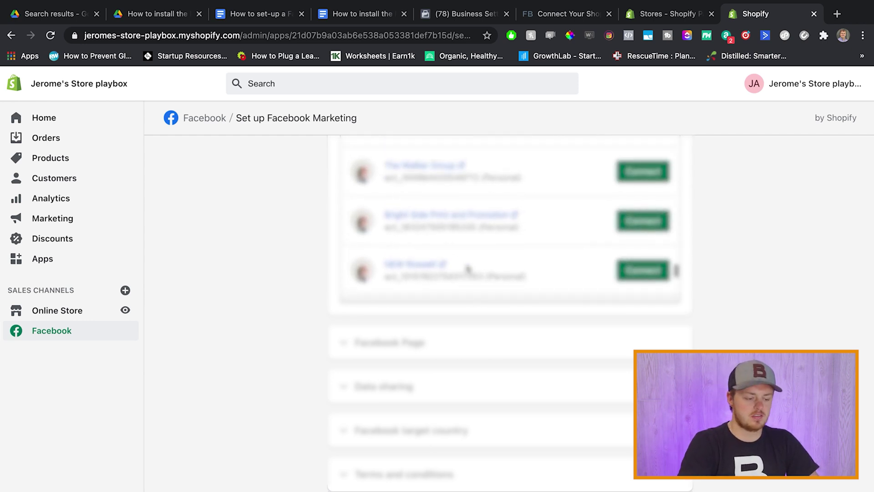
scroll(468, 269, "up", 8)
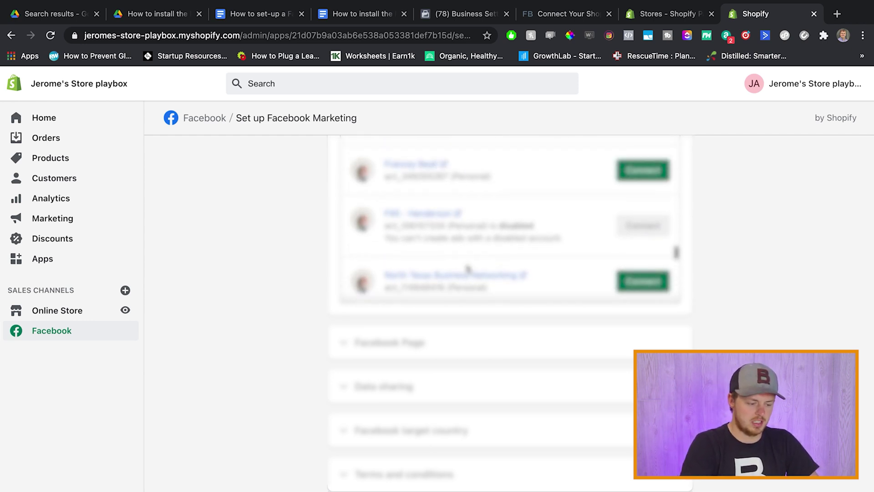
scroll(469, 269, "up", 5)
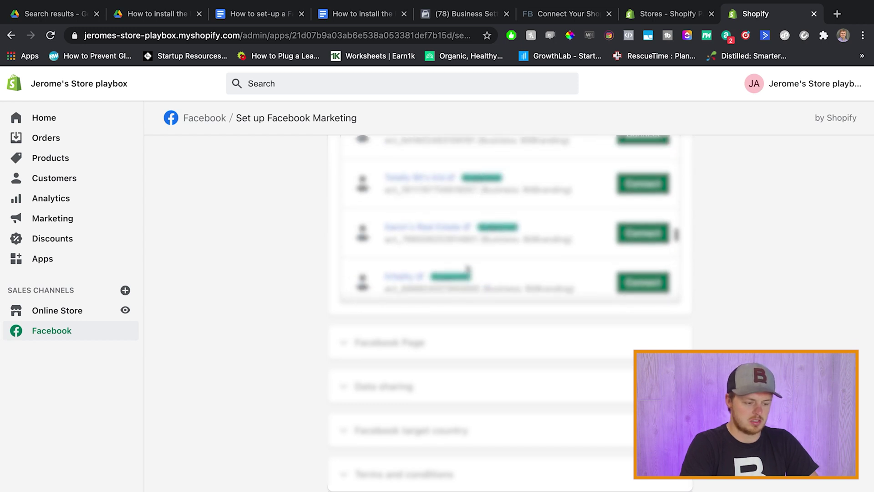
left_click(644, 246)
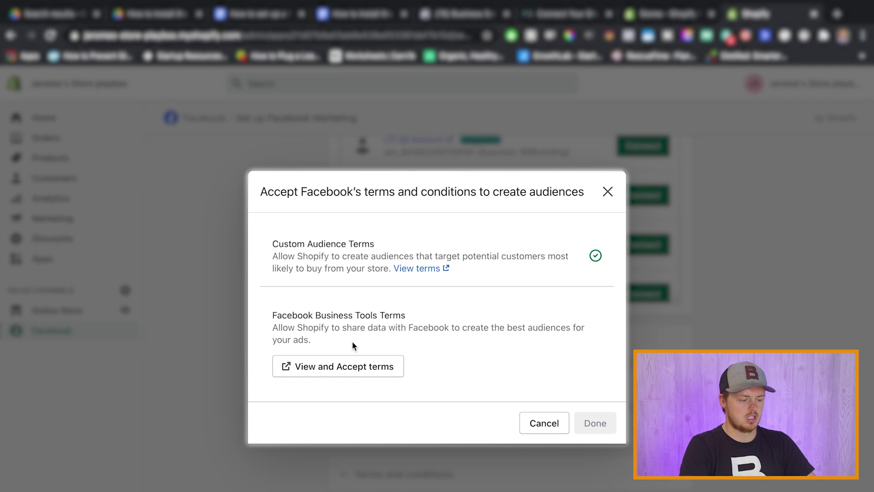
- Accept the Facebook Business Tools Terms for the ad account and finish connecting it in Shopify
left_click(342, 367)
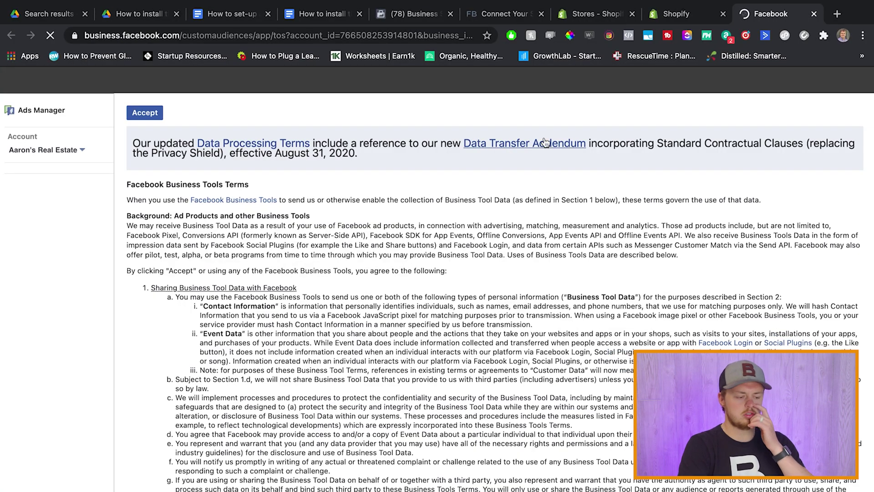
scroll(501, 300, "down", 15)
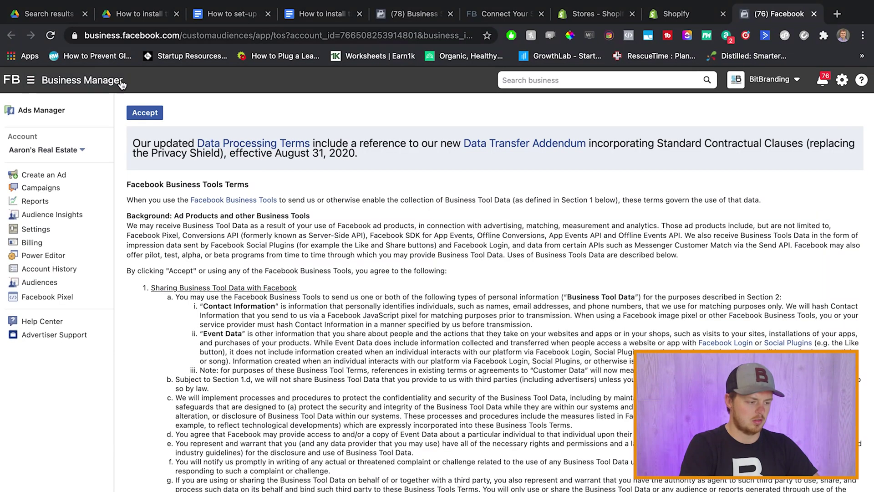
left_click(145, 113)
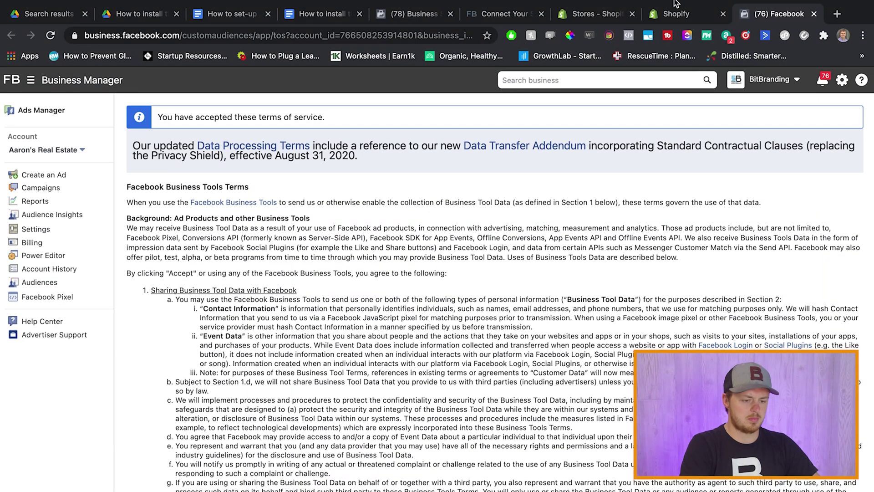
left_click(676, 12)
left_click(606, 410)
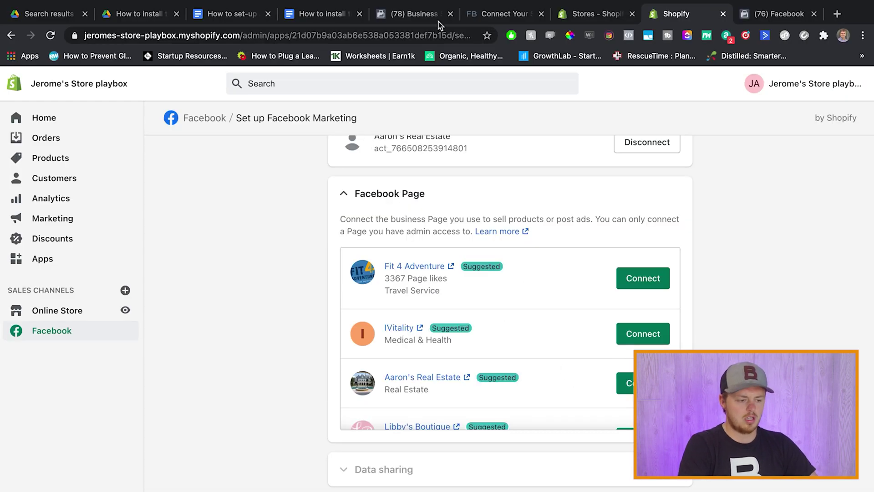
- Connect a Facebook Page from the list of business pages and enable customer data sharing
scroll(527, 293, "down", 6)
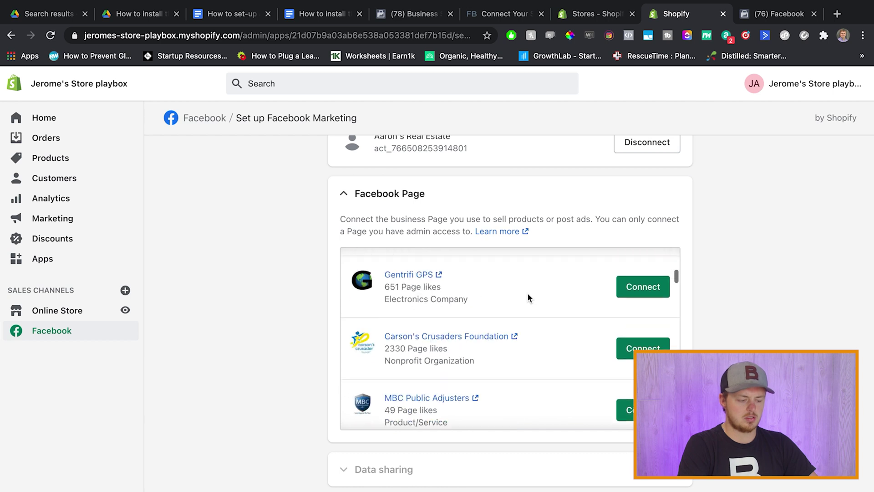
scroll(527, 293, "down", 10)
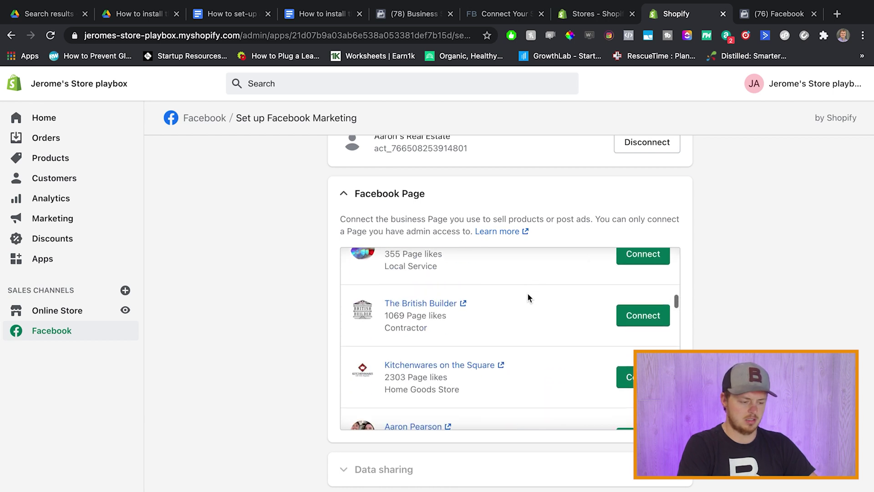
scroll(527, 293, "down", 3)
scroll(527, 293, "up", 1)
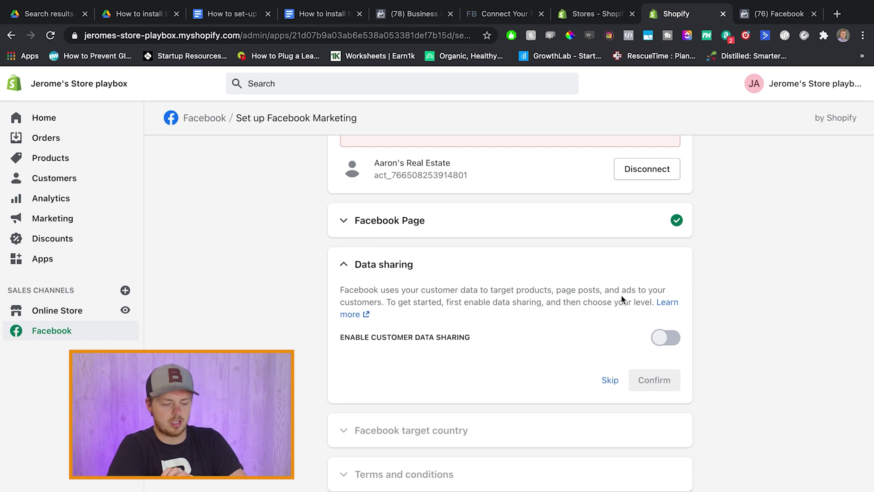
left_click(665, 341)
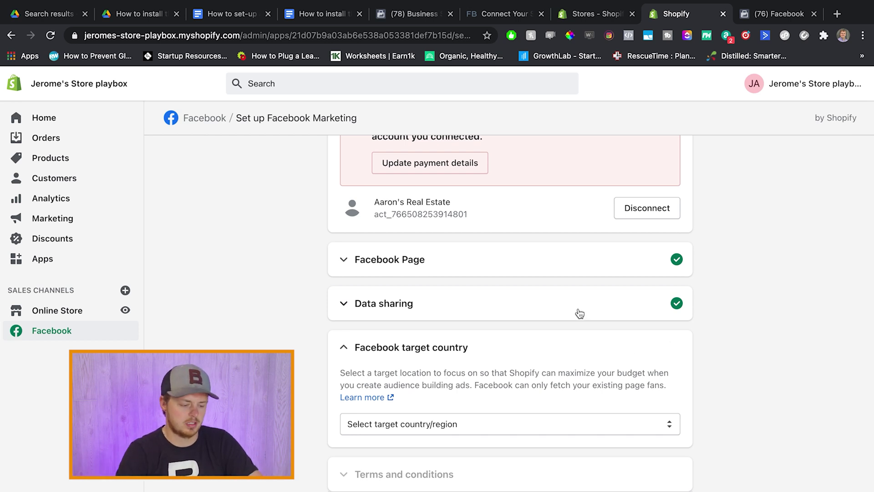
- Set the Facebook target country to United States and accept the terms and conditions
left_click(430, 423)
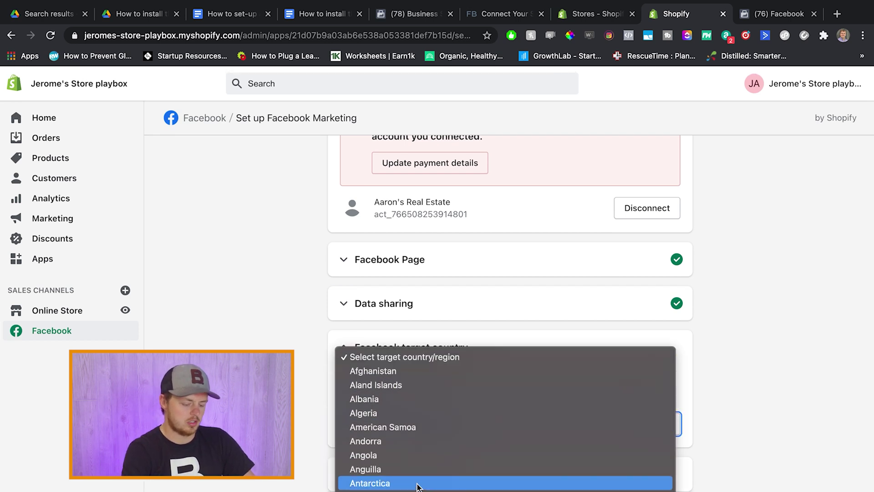
scroll(417, 487, "down", 20)
scroll(417, 486, "down", 5)
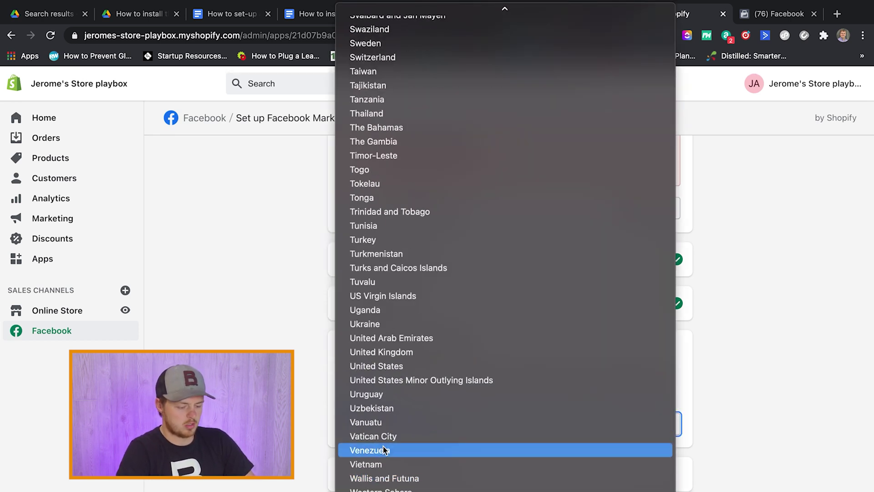
left_click(380, 365)
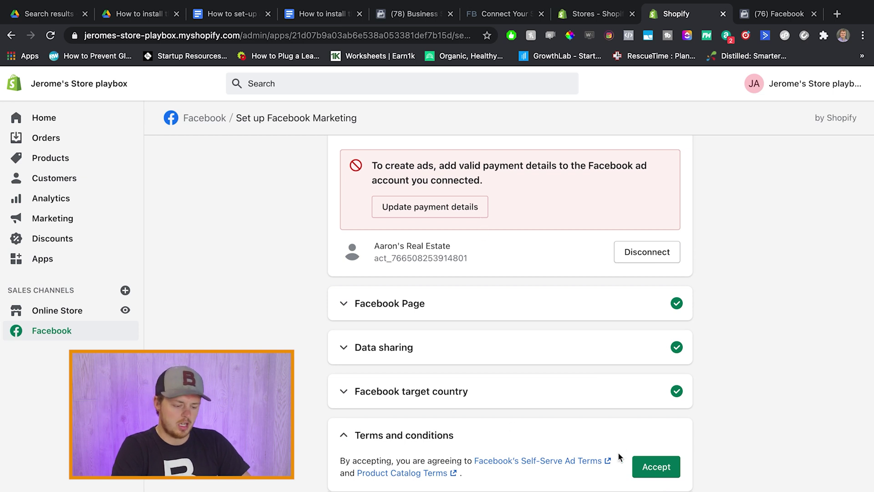
left_click(655, 466)
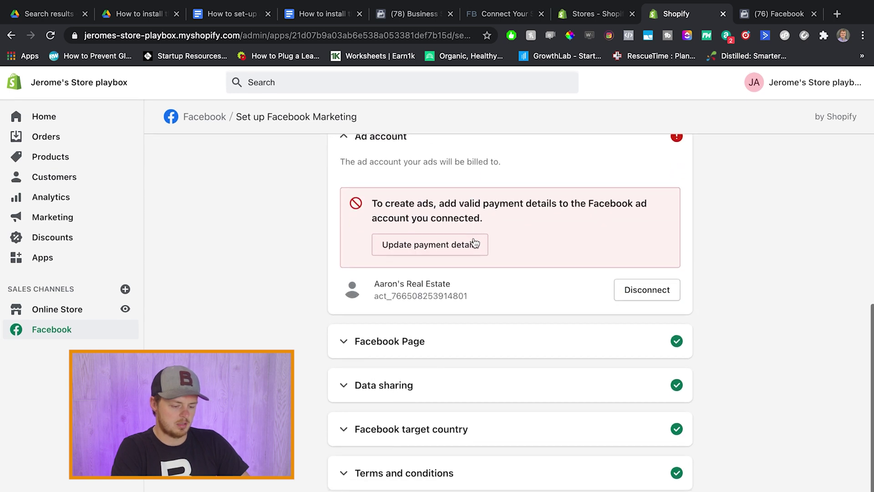
- Select PayPal as the new payment method for the connected ad account and return to the Shopify marketing setup
left_click(405, 245)
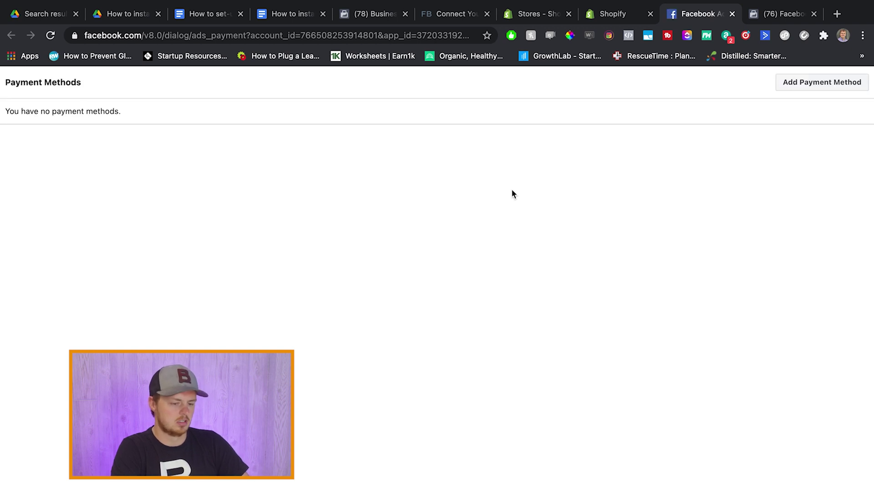
left_click(813, 91)
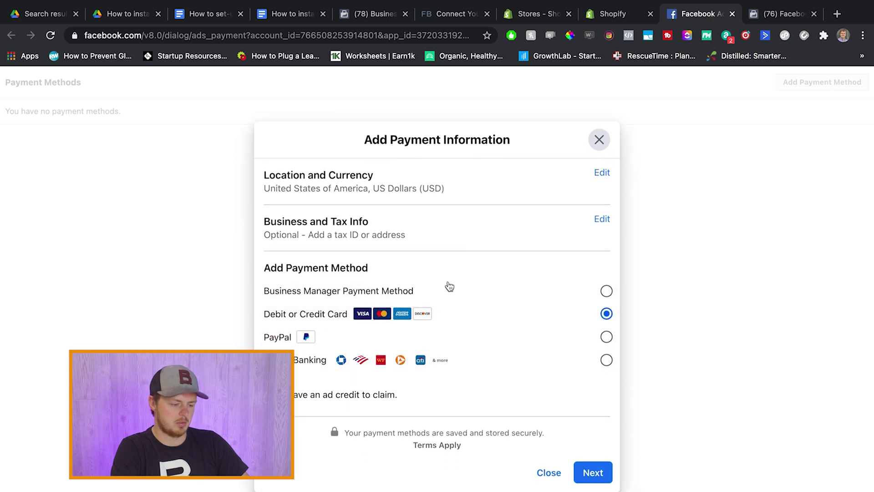
left_click(608, 337)
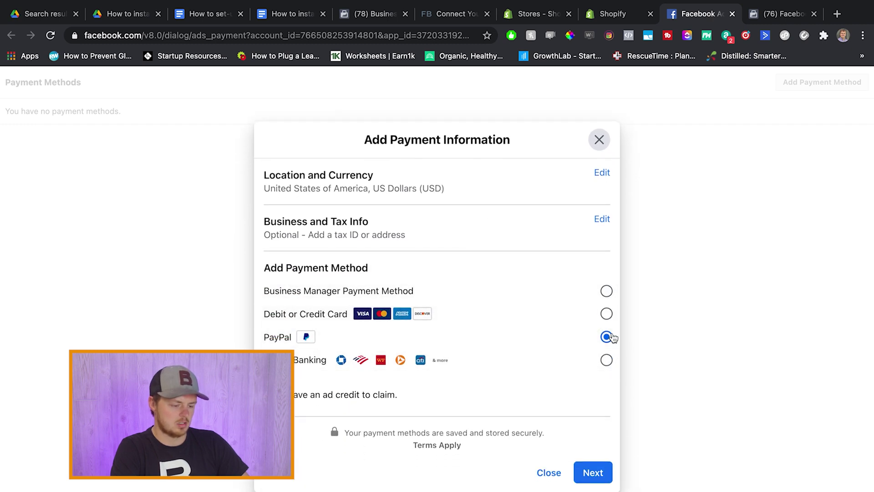
key("ctrl+shift+Tab")
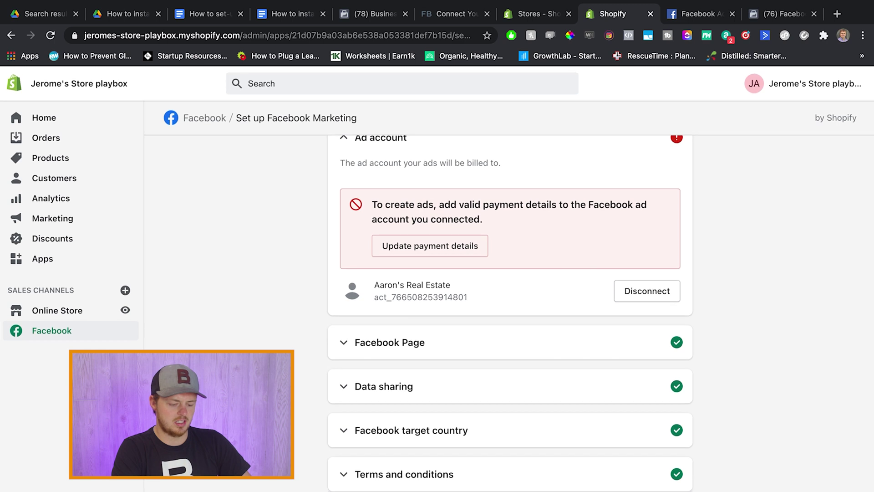
scroll(607, 281, "up", 5)
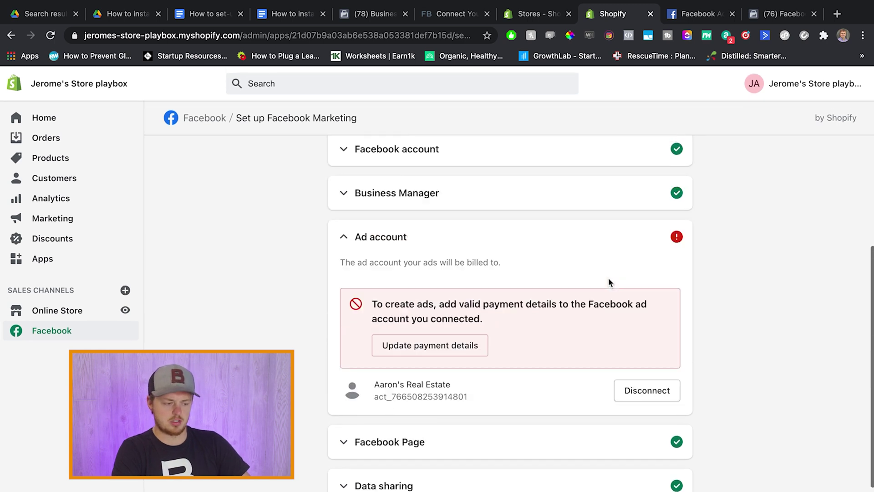
scroll(523, 340, "down", 3)
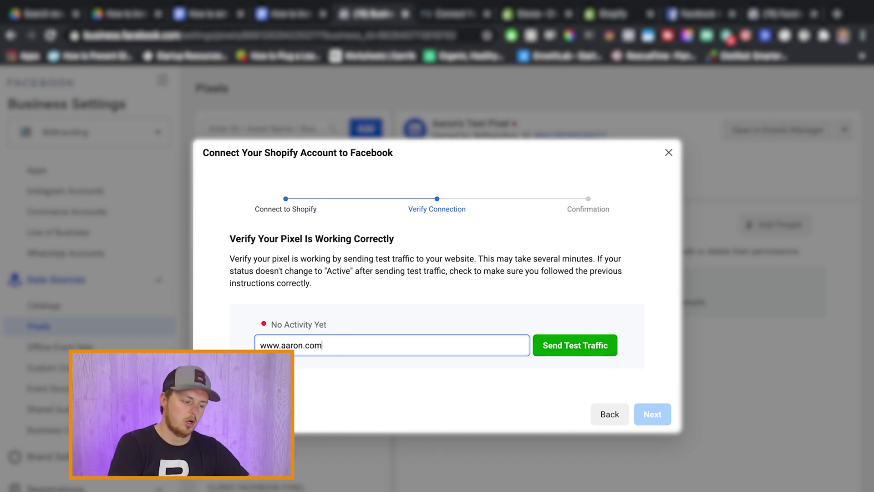
left_click_drag(327, 325, 253, 324)
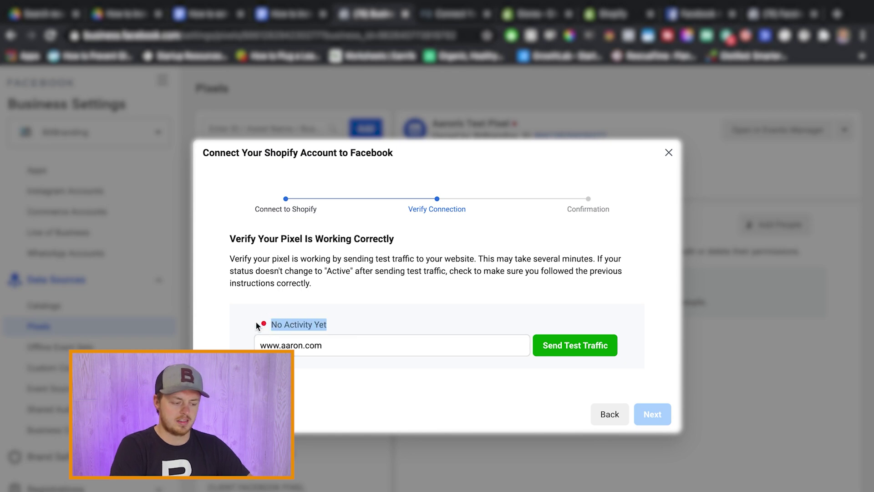
left_click(258, 326)
left_click(583, 353)
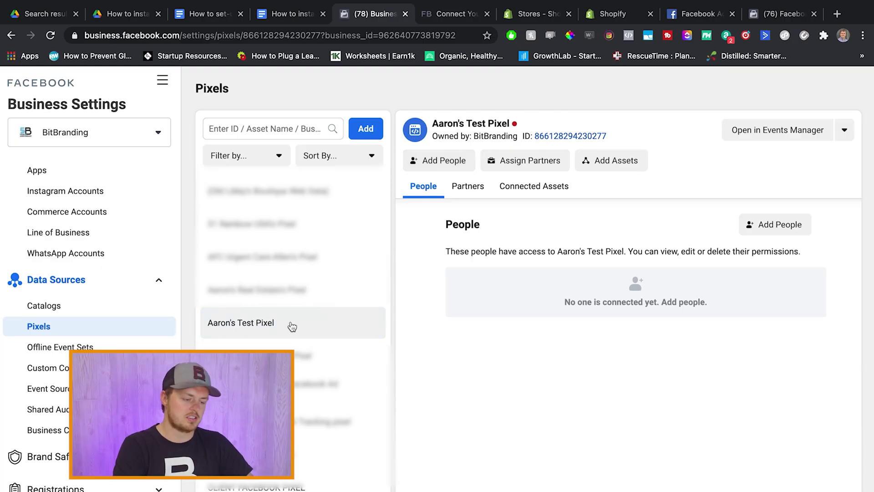
- Add the first listed person to Aaron's Test Pixel with View Pixels and Manage Pixel permissions enabled
left_click(444, 163)
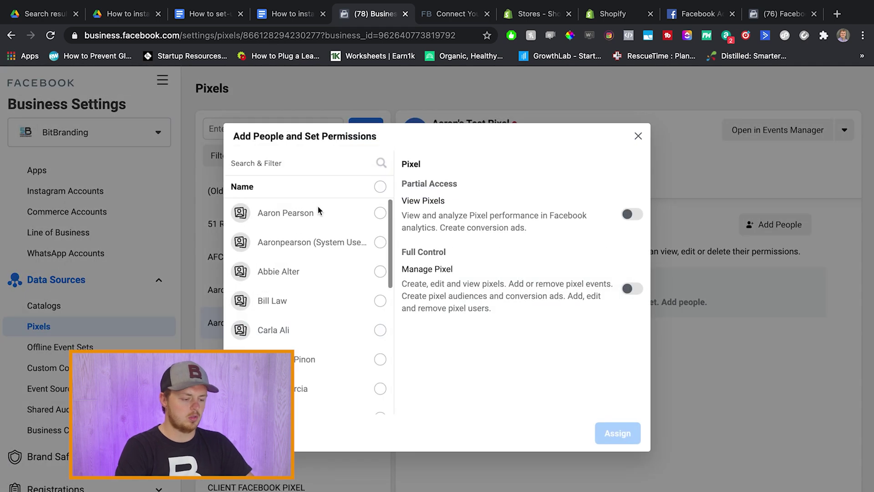
left_click(327, 212)
left_click(629, 214)
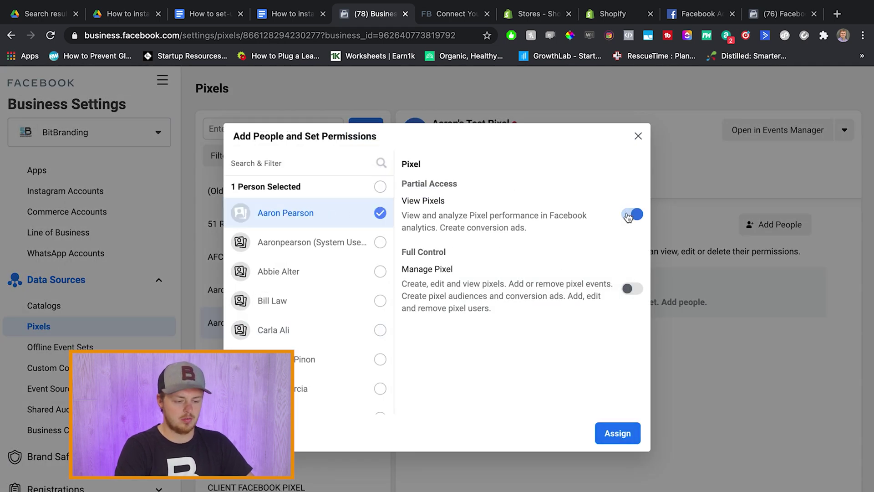
left_click(628, 289)
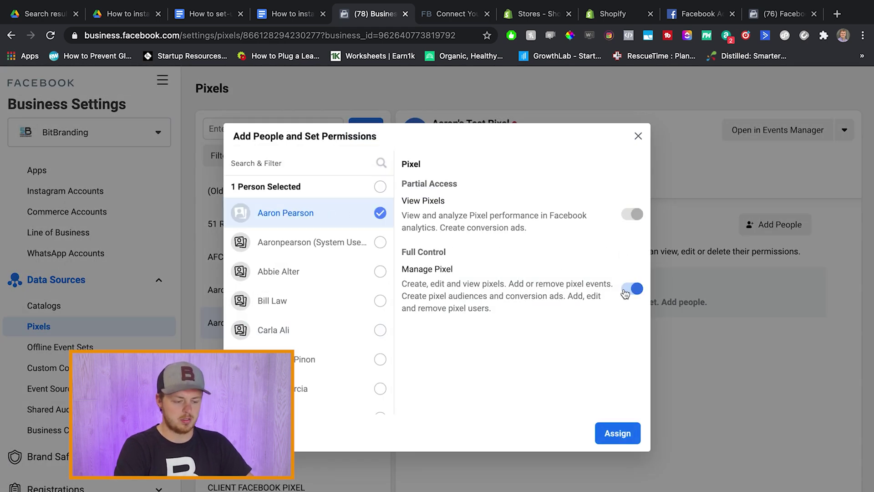
left_click(616, 433)
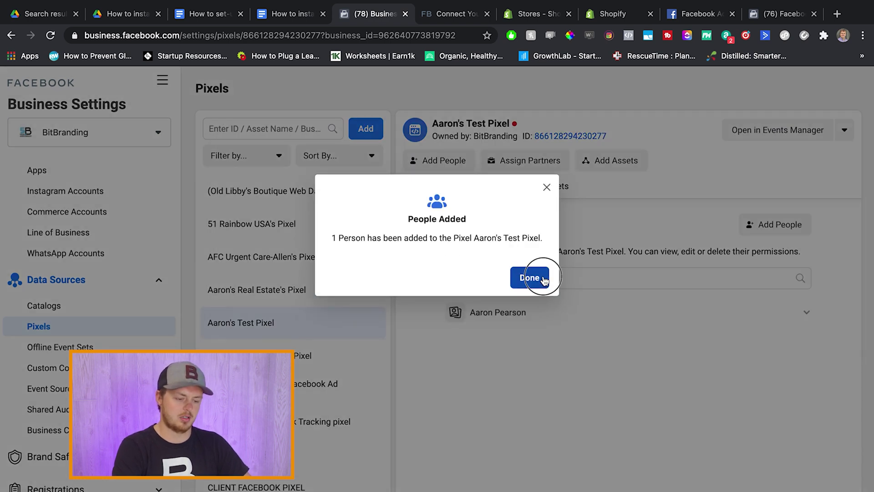
left_click(530, 278)
- Find the Aaron's Real Estate ad account by searching for "aaron" and add it to the test pixel as an asset
left_click(591, 161)
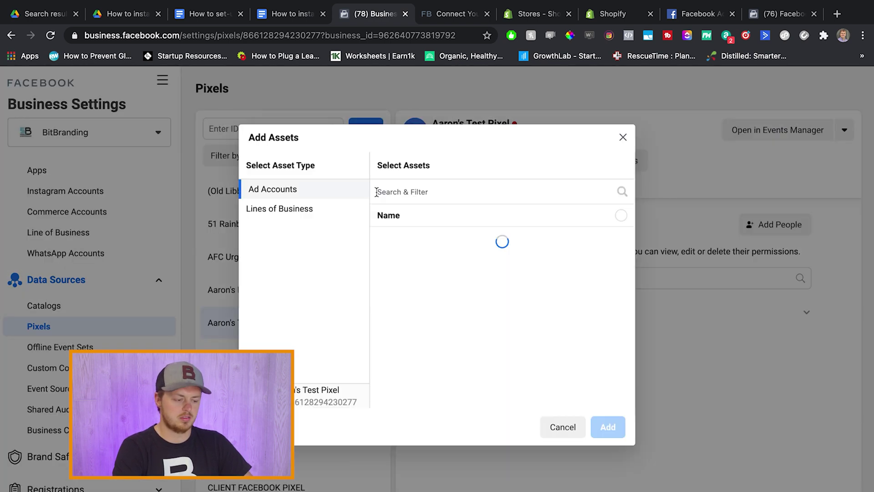
left_click(425, 195)
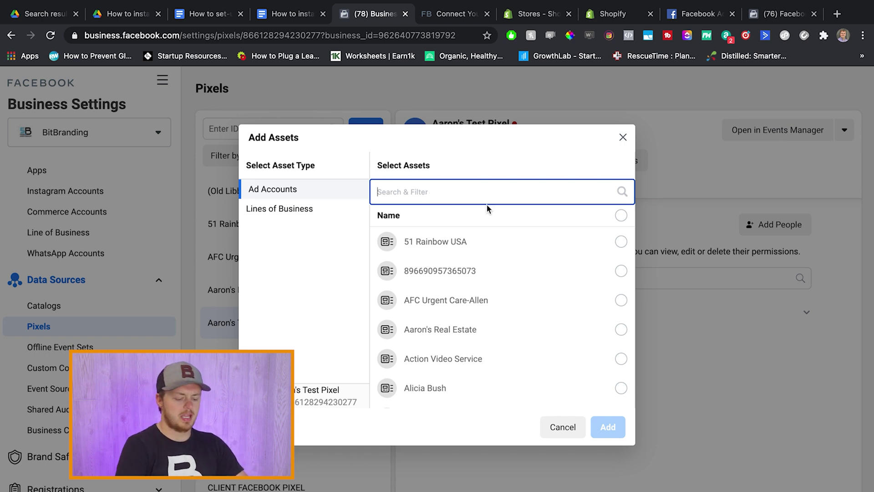
type("aaron")
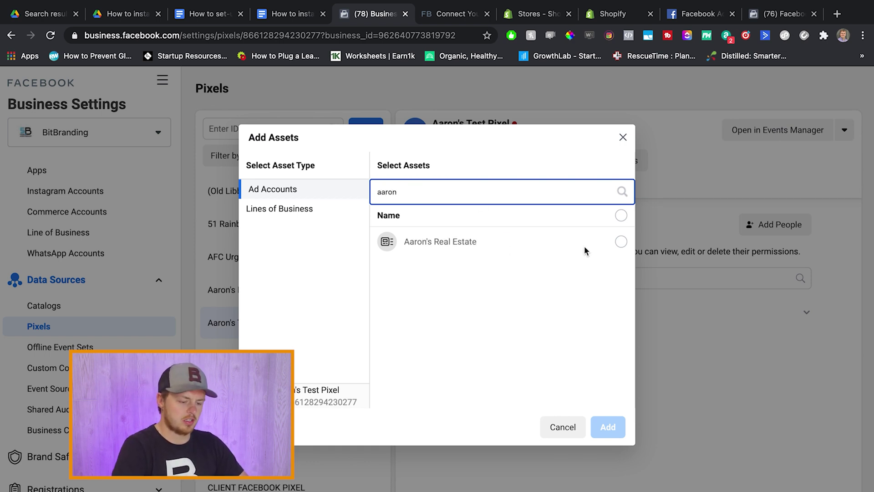
left_click(619, 242)
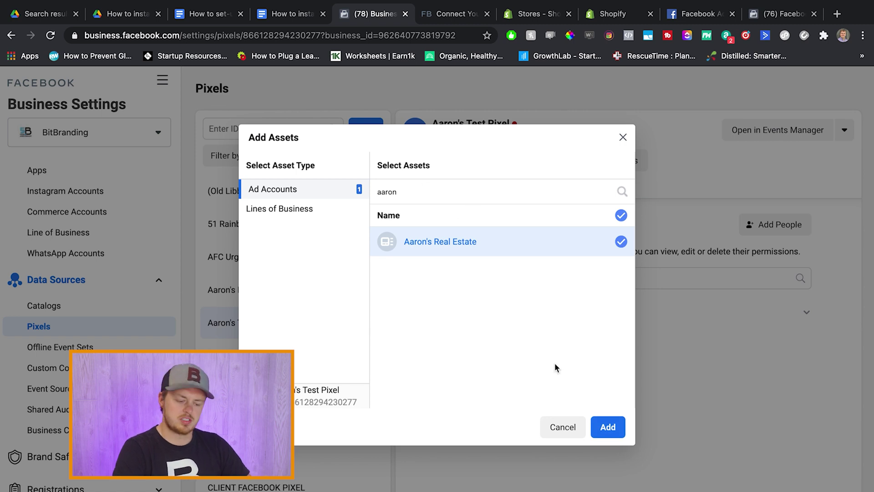
left_click(608, 426)
left_click(538, 293)
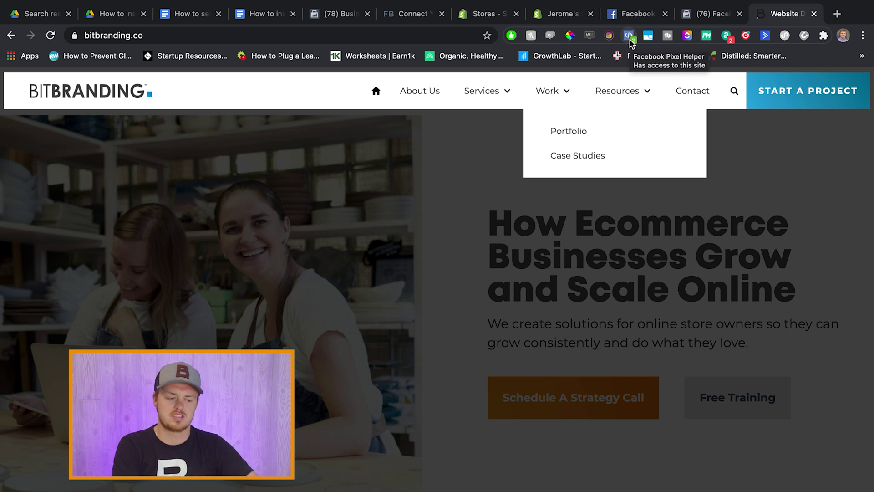
- Inspect the pixel and its events on bitbranding.co with Facebook Pixel Helper
left_click(628, 35)
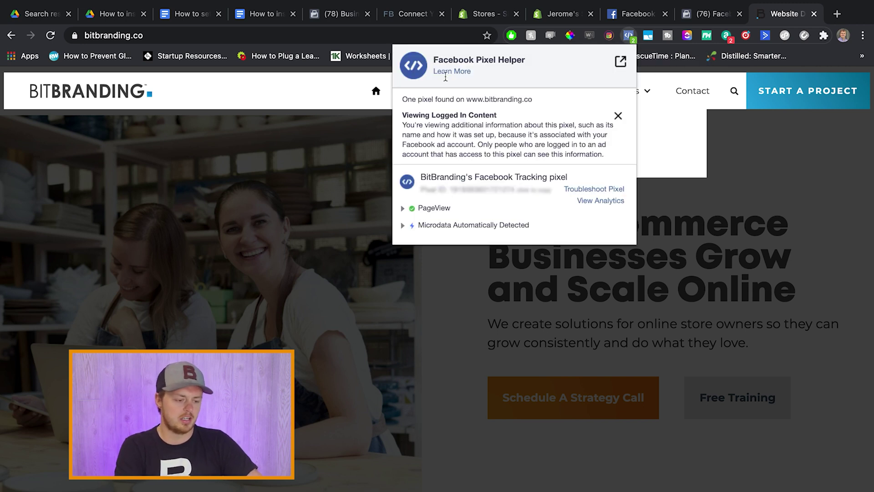
left_click(629, 36)
left_click(628, 36)
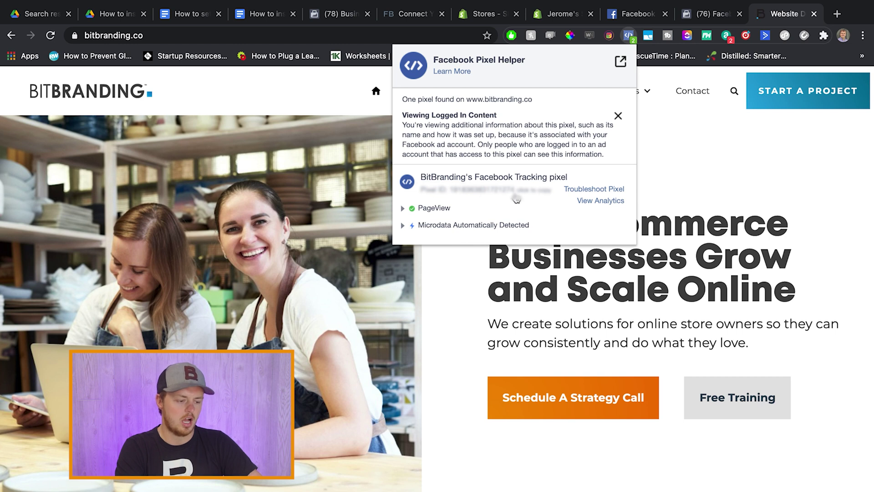
mouse_move(654, 78)
left_click(628, 36)
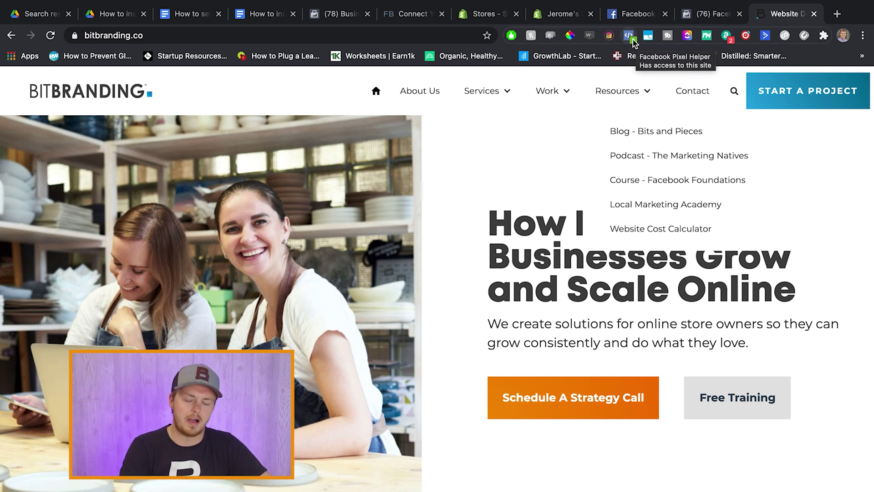
- Open the website libbysboutique.net in a new browser tab
left_click(838, 15)
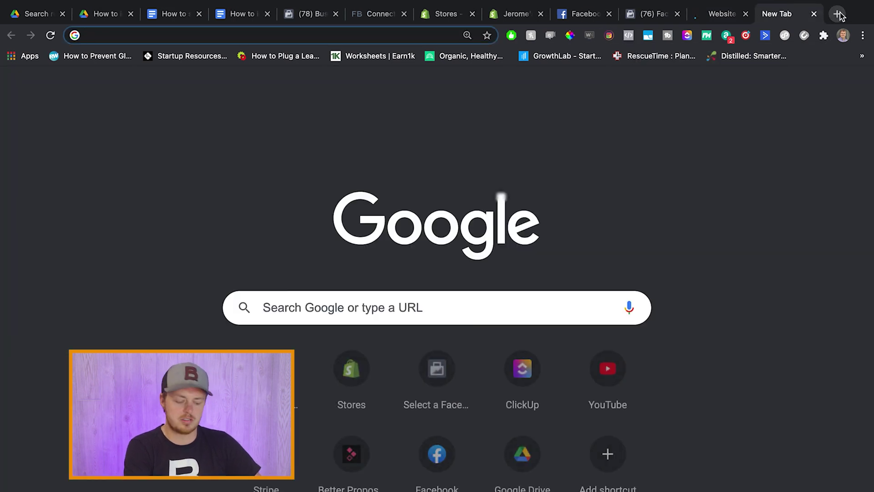
type("www.")
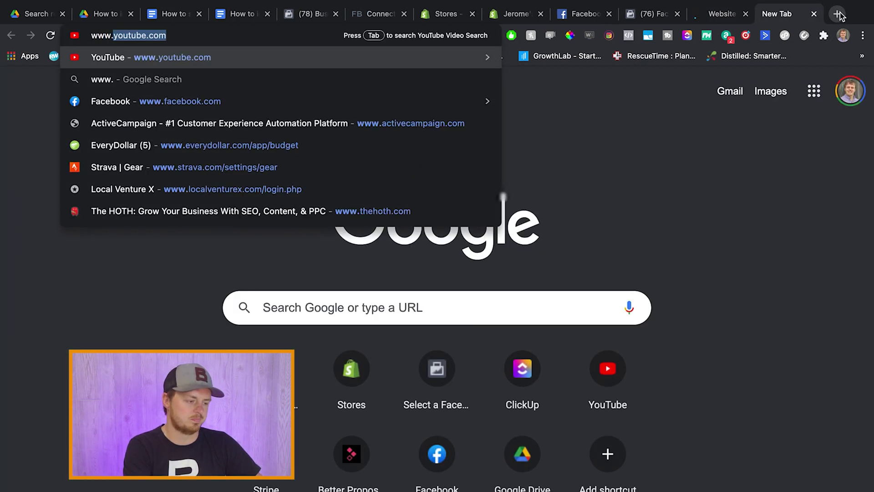
type("libbys")
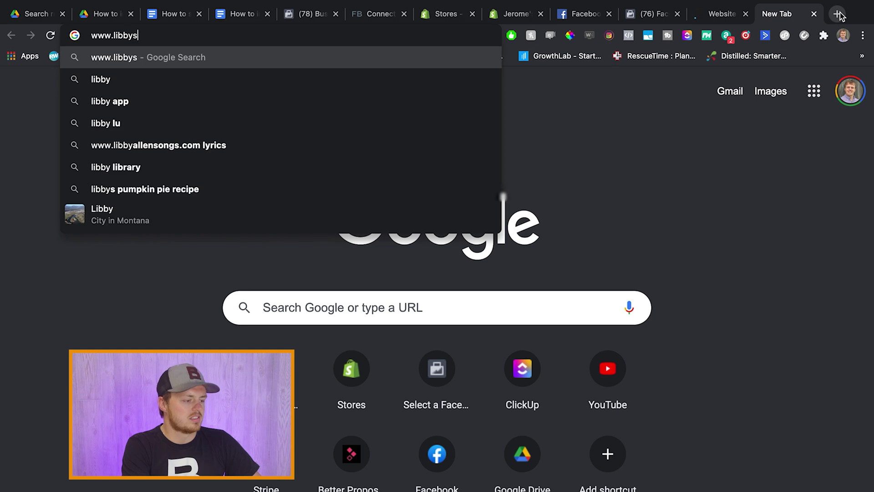
type("iue")
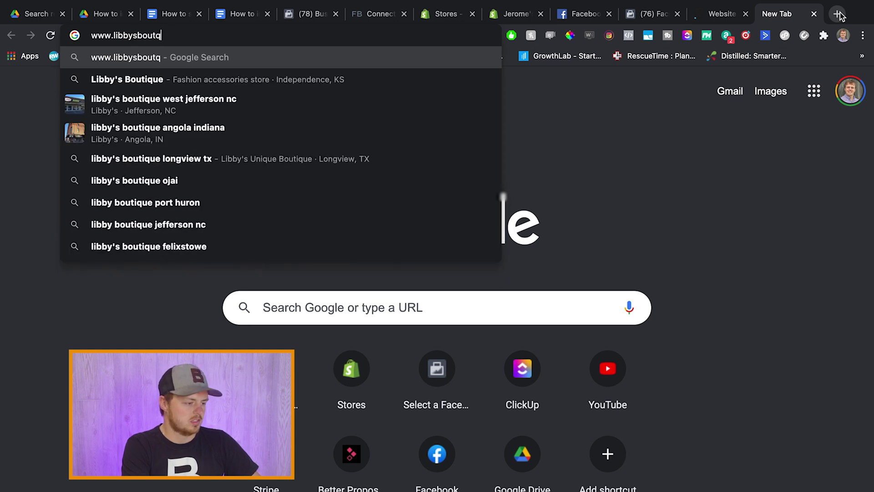
key("BackSpace")
type("ique.net")
key("Return")
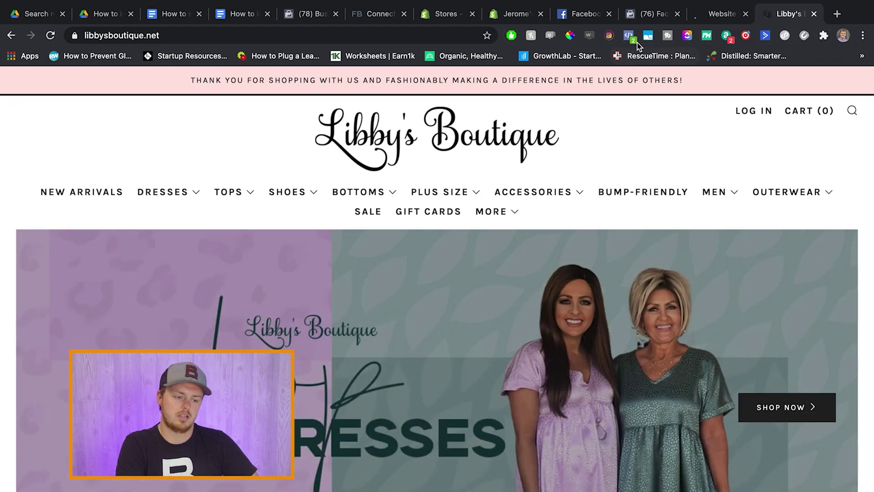
- Check the Libby's Boutique site's pixels with Facebook Pixel Helper and close the site
left_click(629, 35)
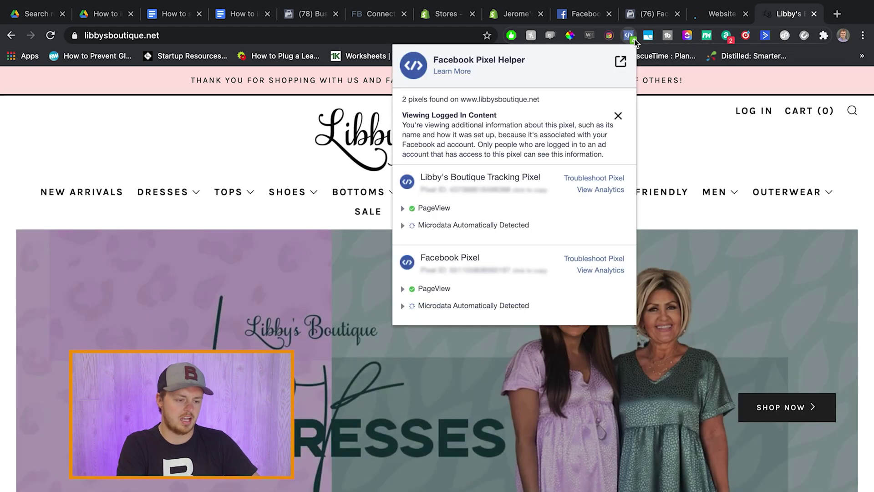
left_click(631, 37)
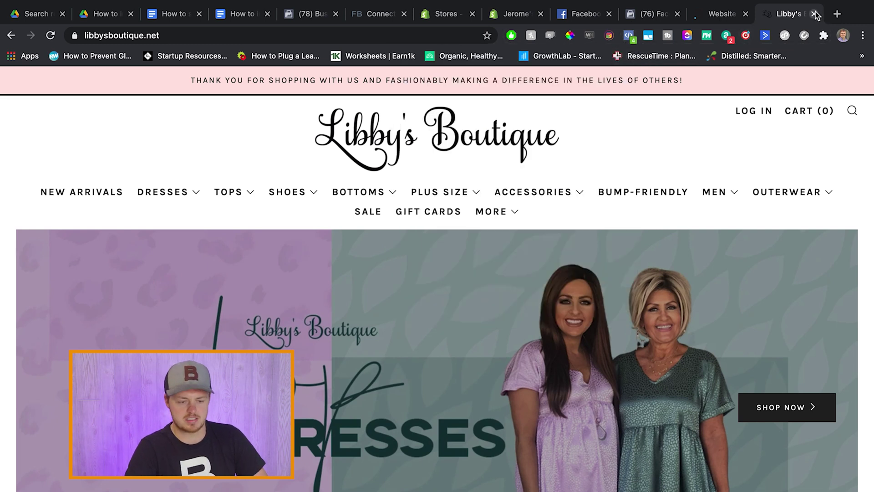
left_click(814, 14)
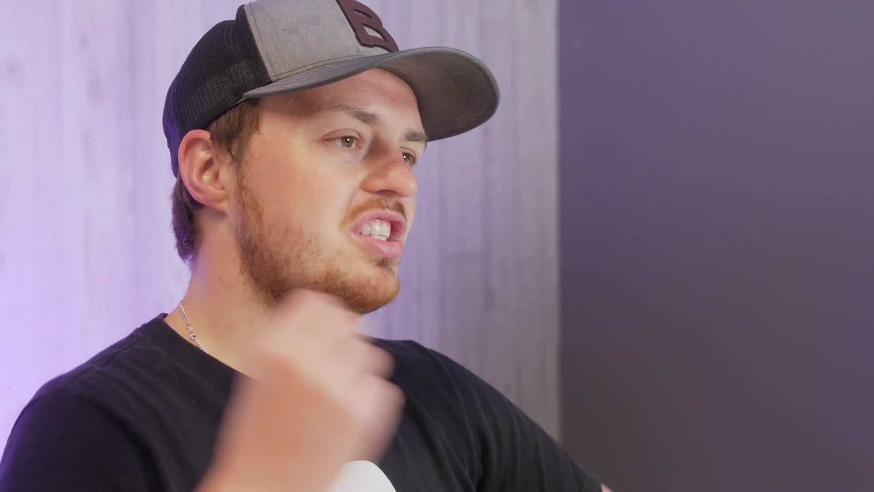